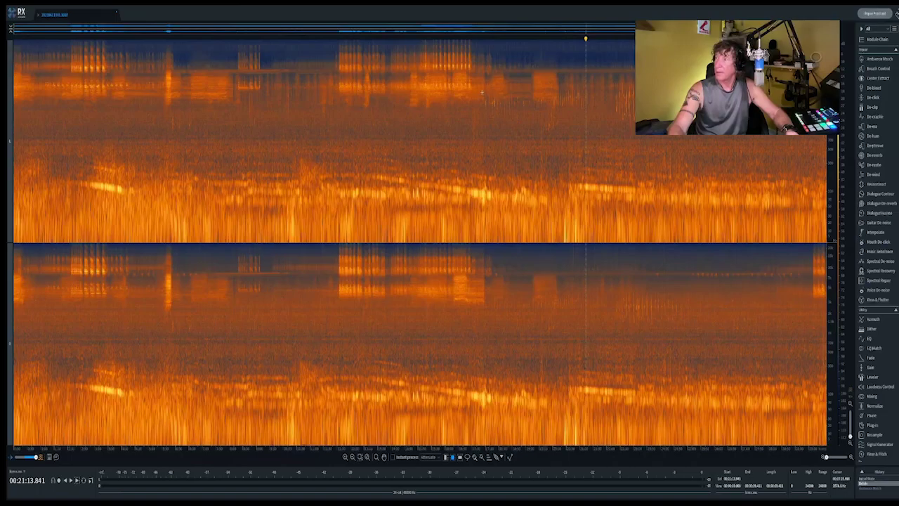
left_click_drag(482, 92, 571, 114)
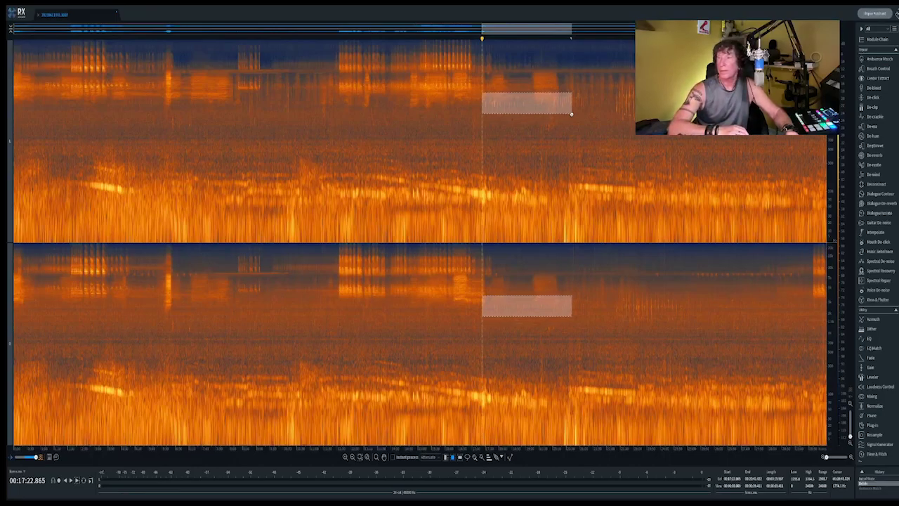
key("space")
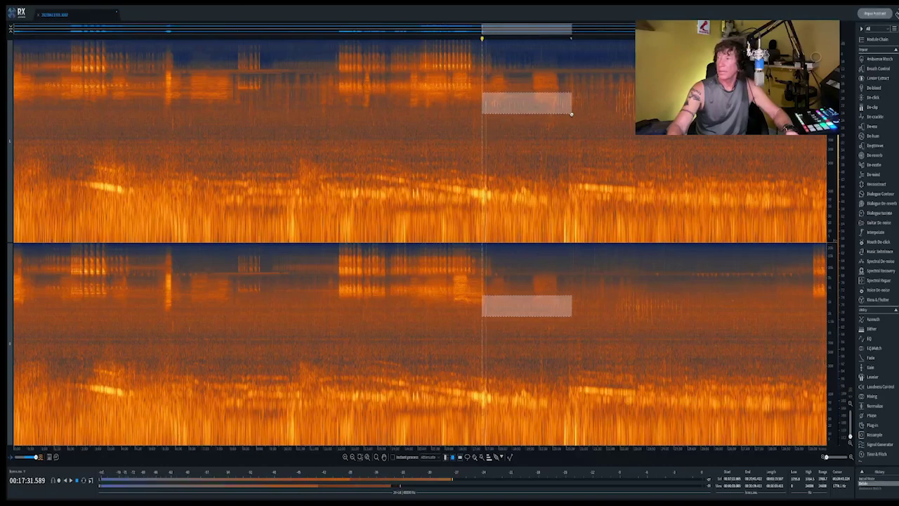
left_click(527, 100)
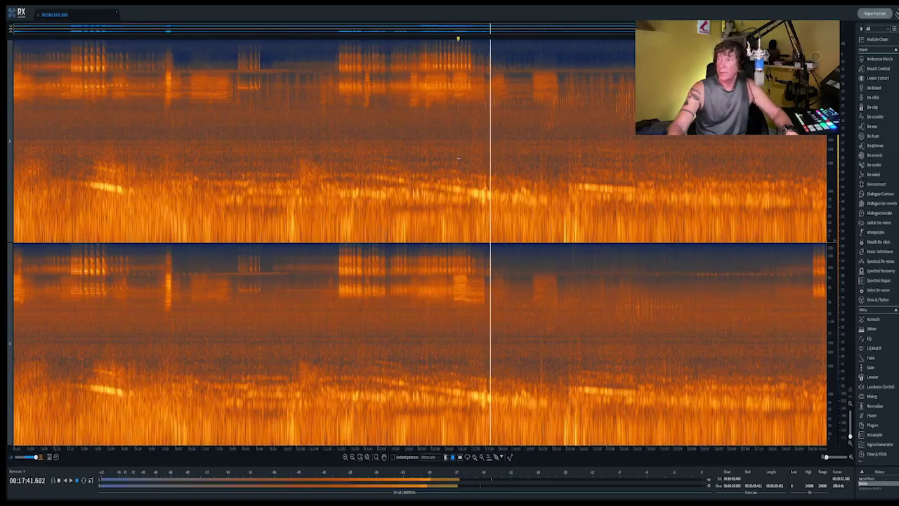
left_click_drag(457, 158, 527, 263)
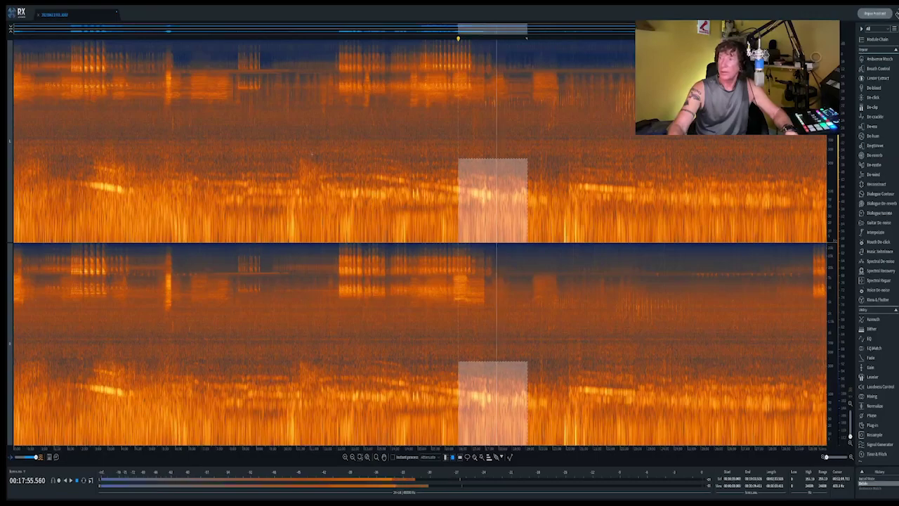
left_click(438, 160)
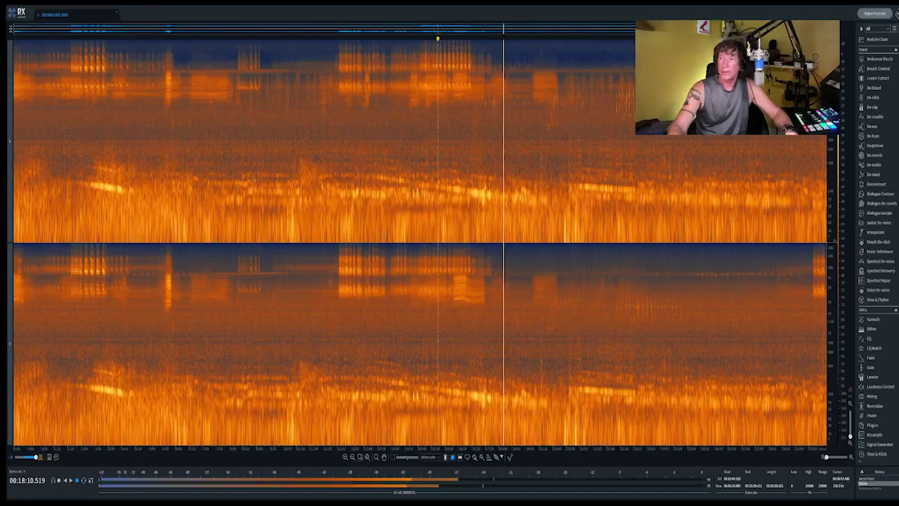
Open Ambience Match with the Boreal preset and select the noisy stretch in the spectrogram
left_click(878, 60)
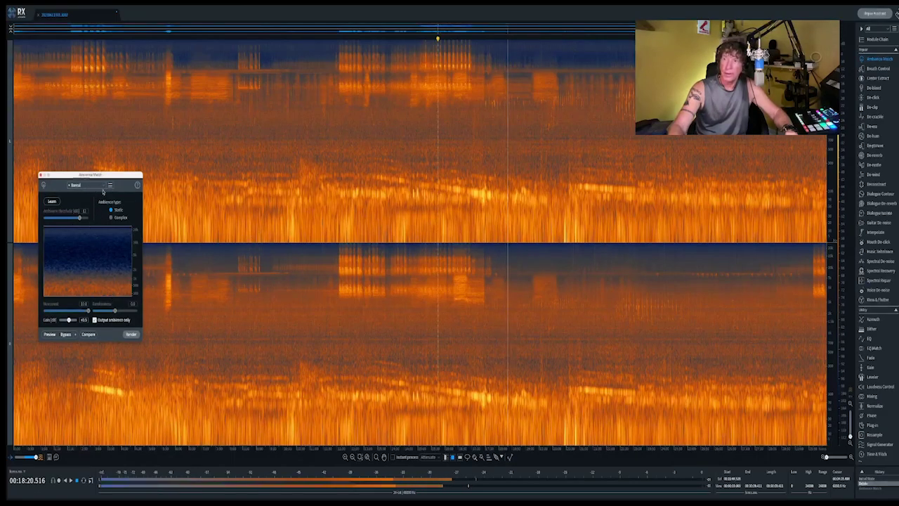
left_click(89, 186)
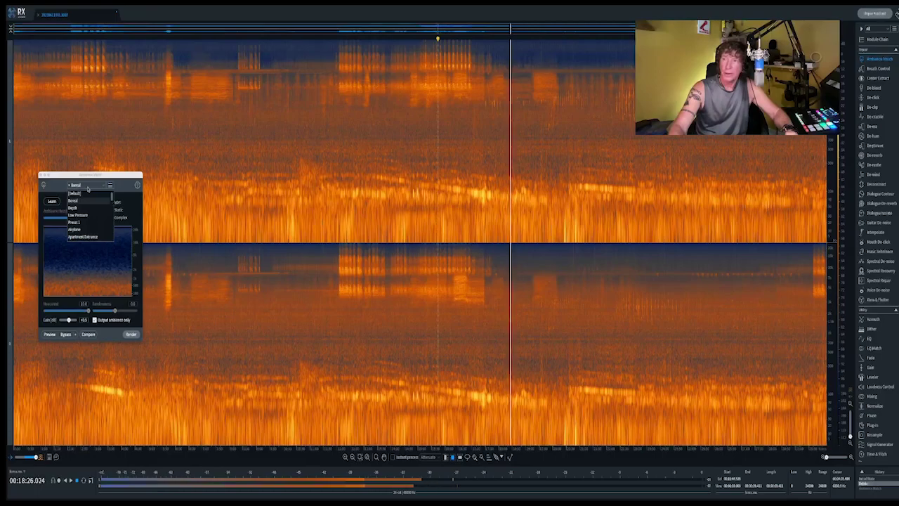
left_click(83, 199)
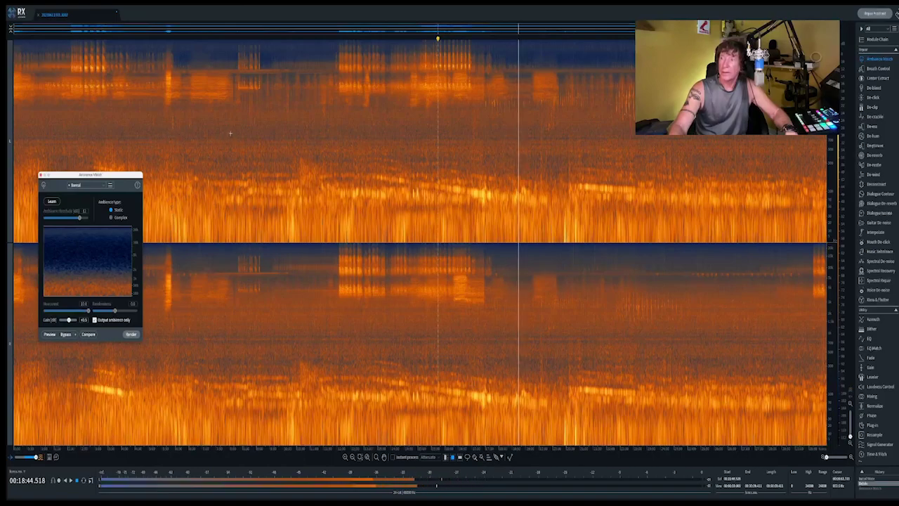
left_click_drag(229, 130, 318, 266)
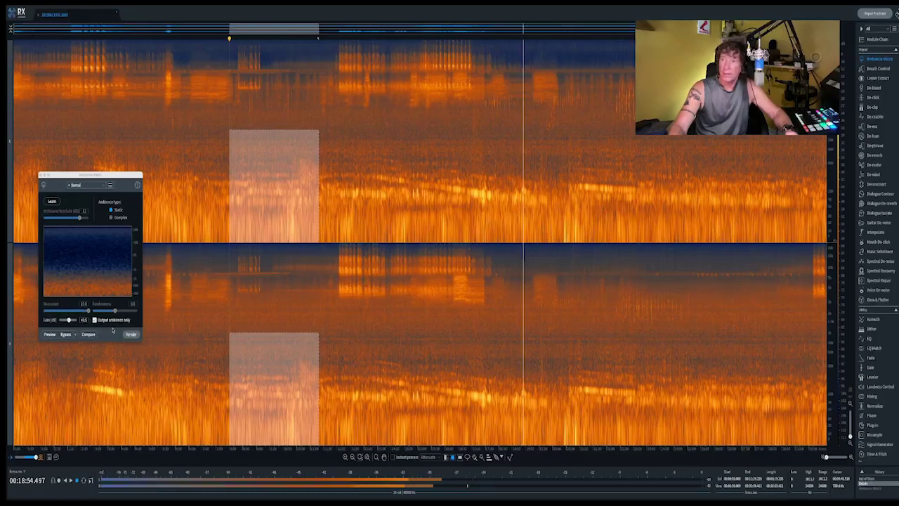
left_click(131, 335)
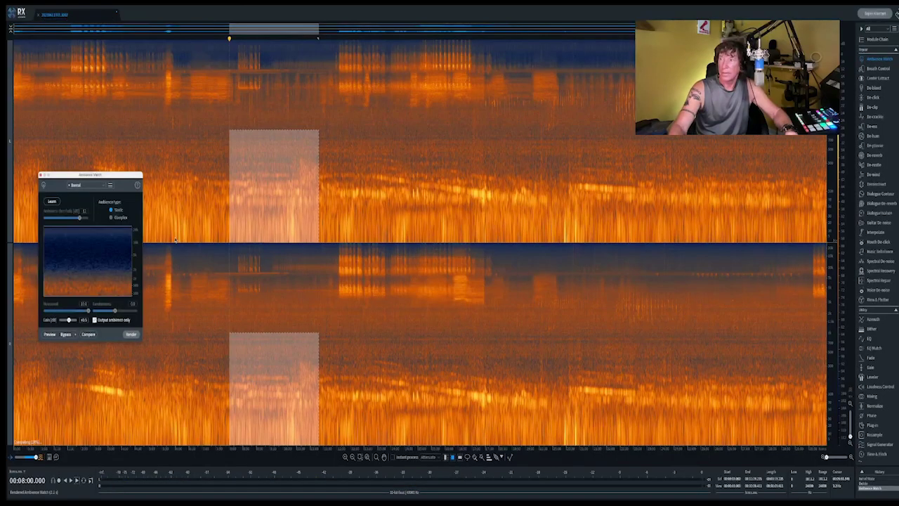
left_click(188, 188)
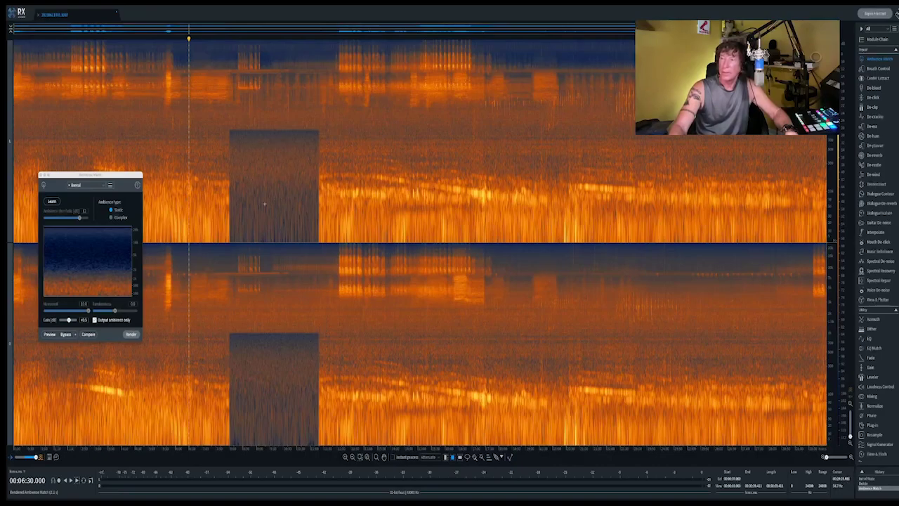
left_click(227, 46)
left_click(222, 44)
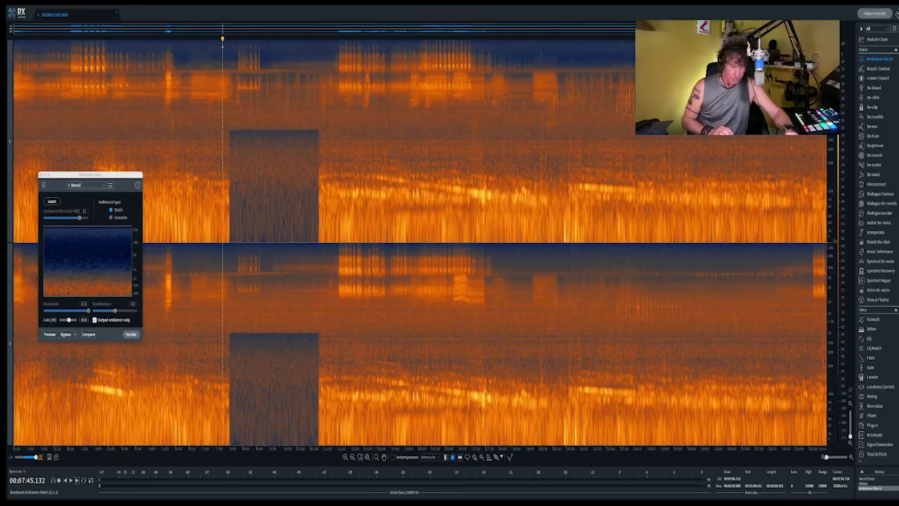
key("space")
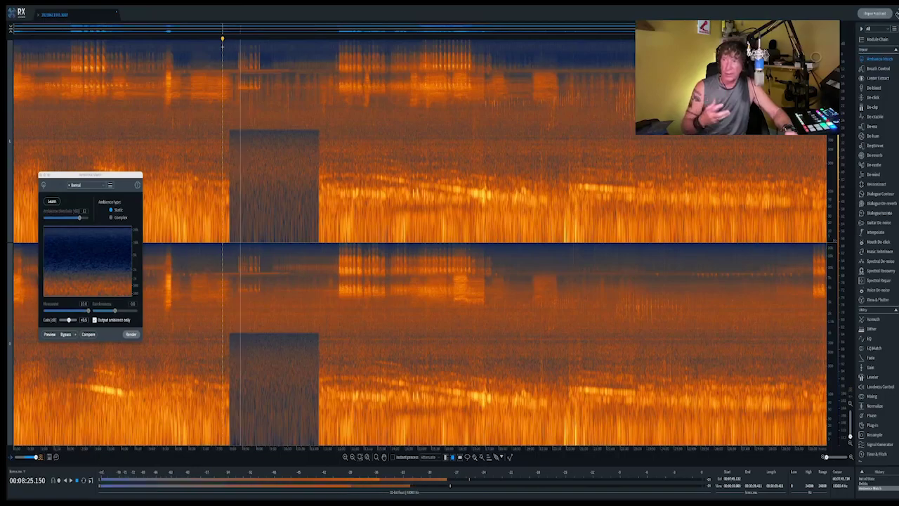
key("space")
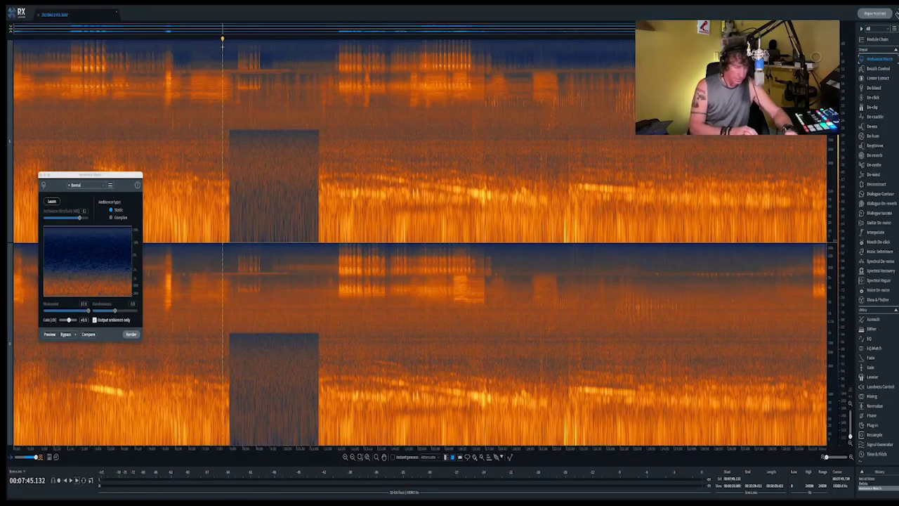
key("ctrl+z")
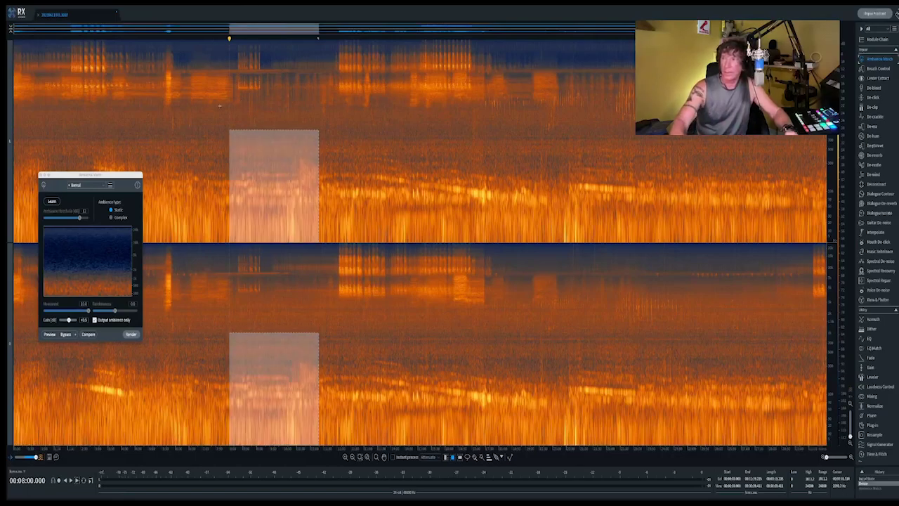
Clear the selection, close Ambience Match, and play briefly from the 1:00 mark
left_click(219, 107)
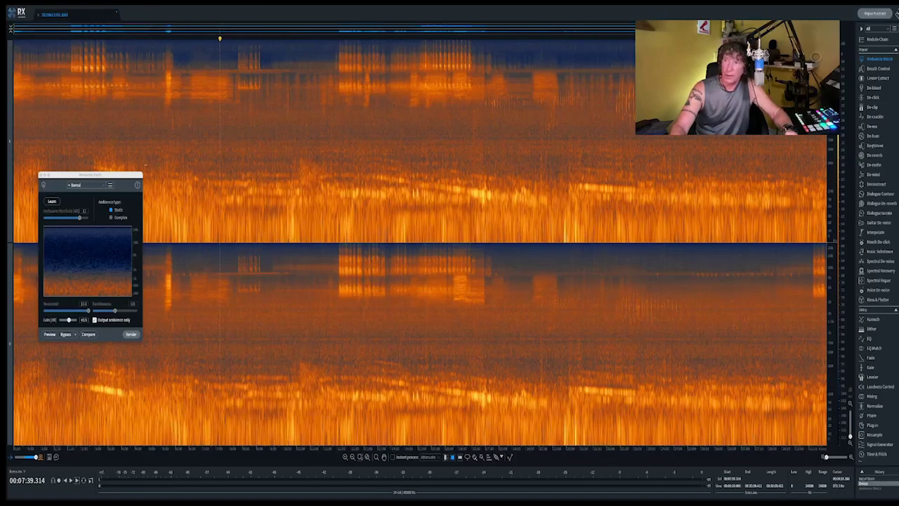
left_click(41, 174)
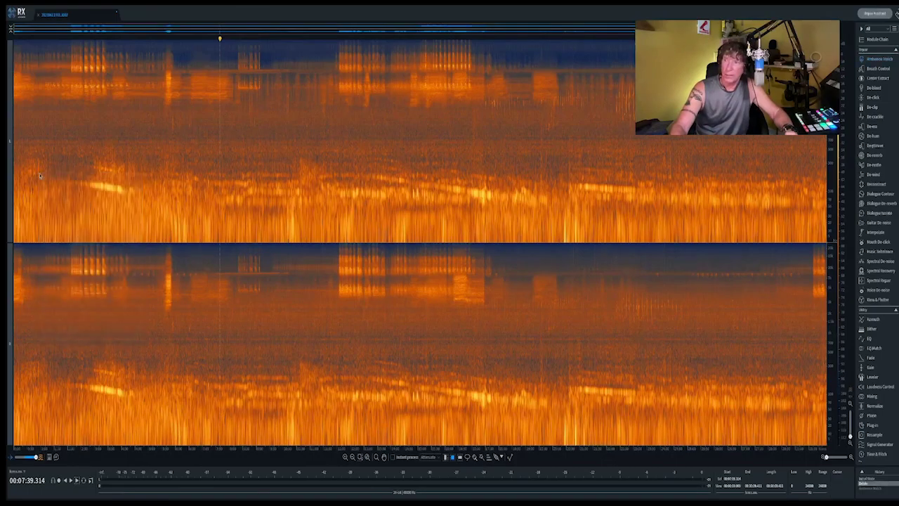
left_click(40, 133)
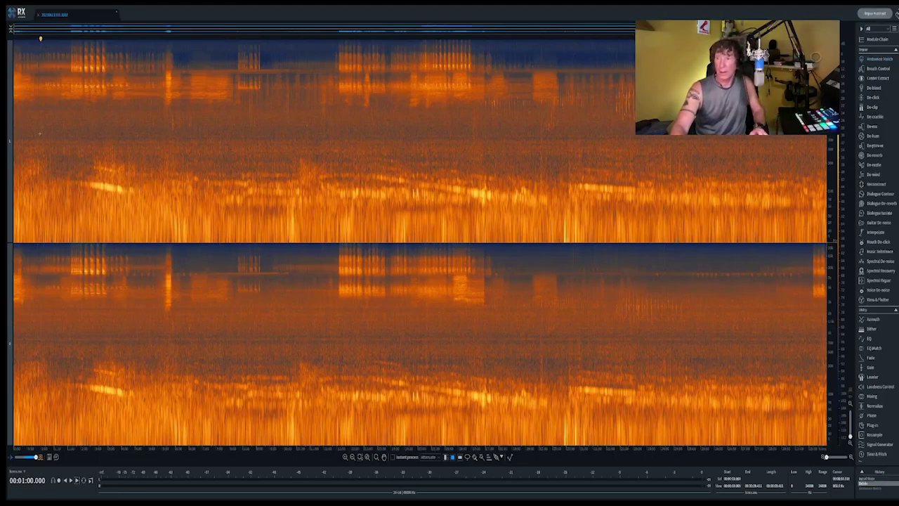
key("space")
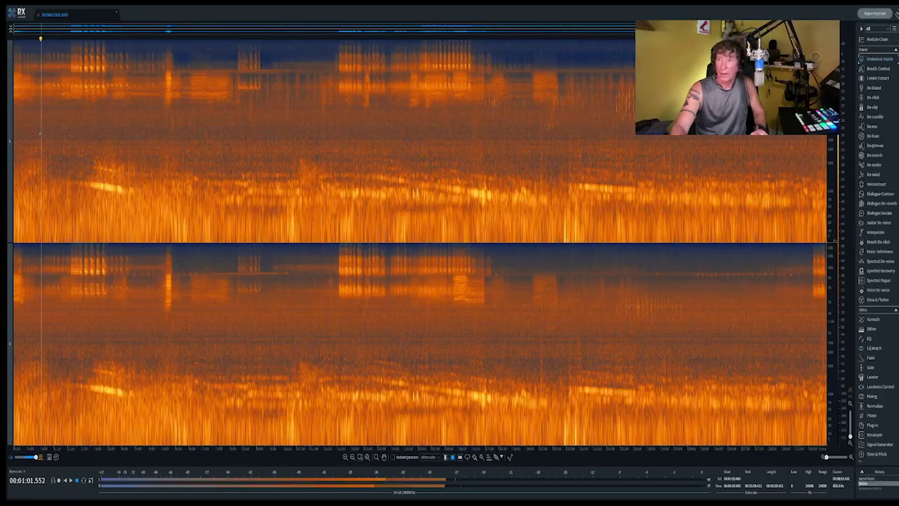
key("space")
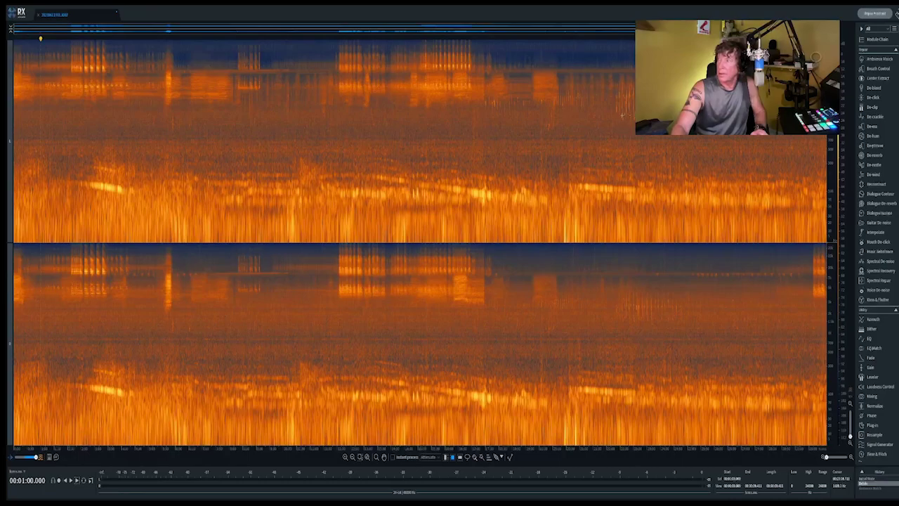
Discard a trial selection near the end and select quiet background audio around 1:05
left_click_drag(630, 324, 665, 324)
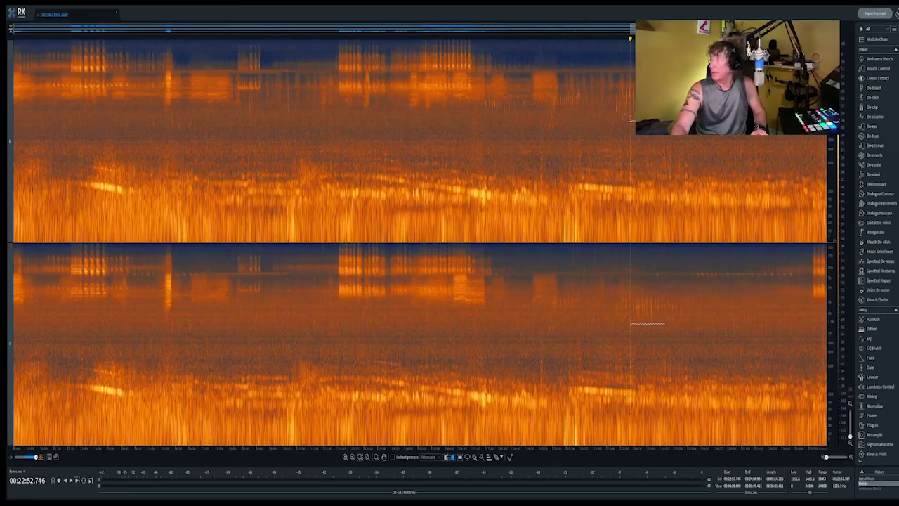
left_click_drag(625, 323, 664, 342)
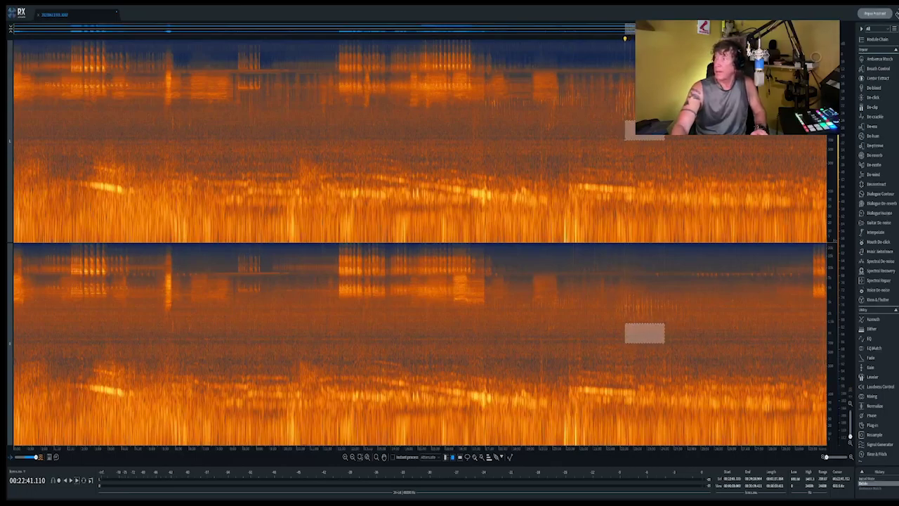
left_click(615, 133)
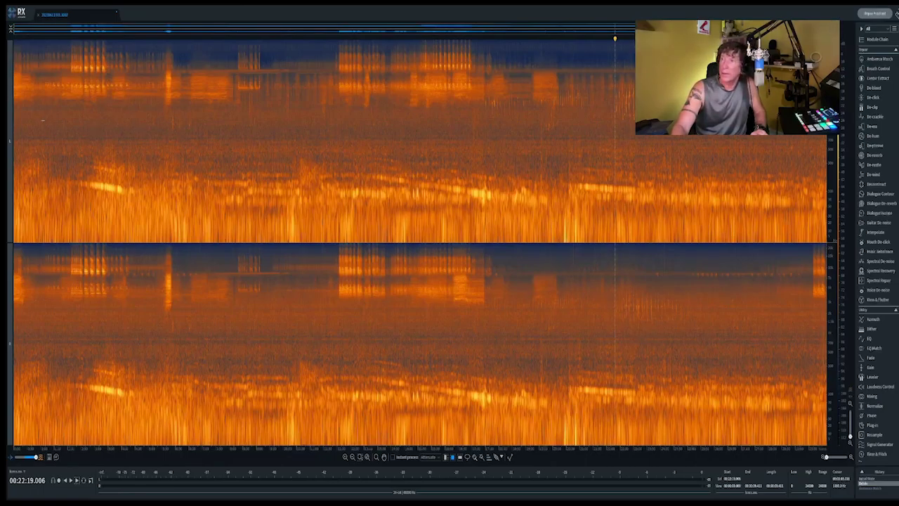
left_click(42, 123)
left_click_drag(42, 123, 58, 269)
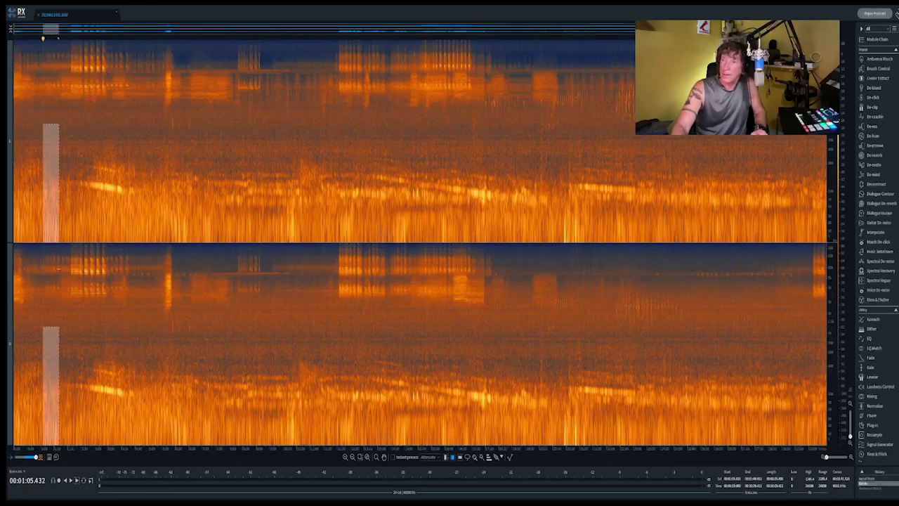
Copy the selected quiet background audio and clear the selection
right_click(55, 189)
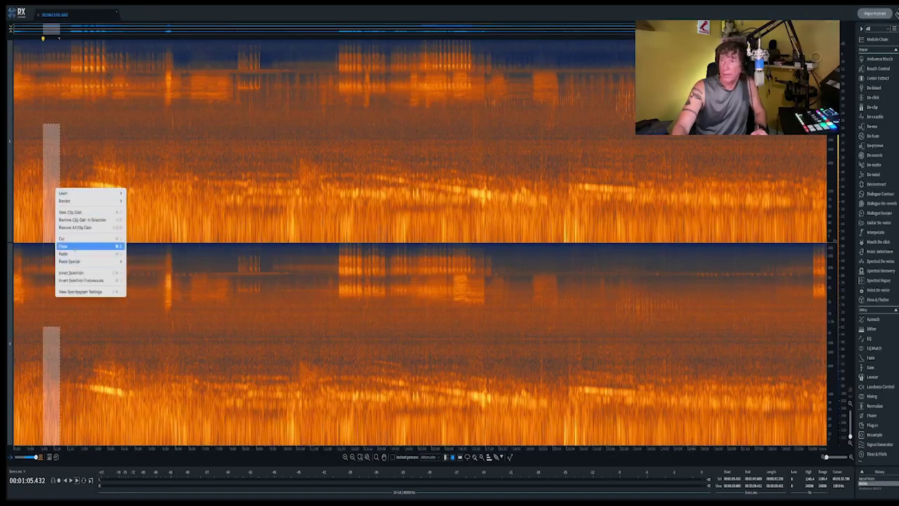
left_click(74, 247)
left_click(85, 157)
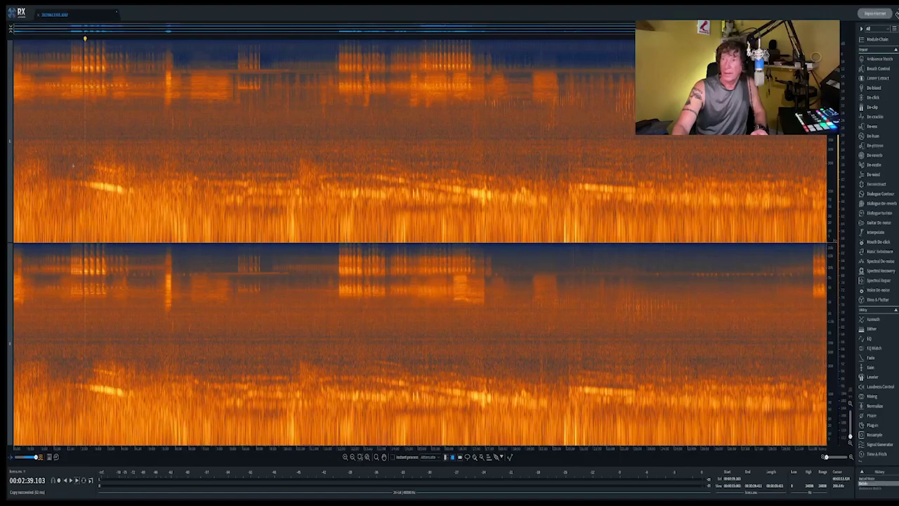
Select and audition the narrow noisy stretch starting at 3:00
left_click_drag(64, 153, 146, 204)
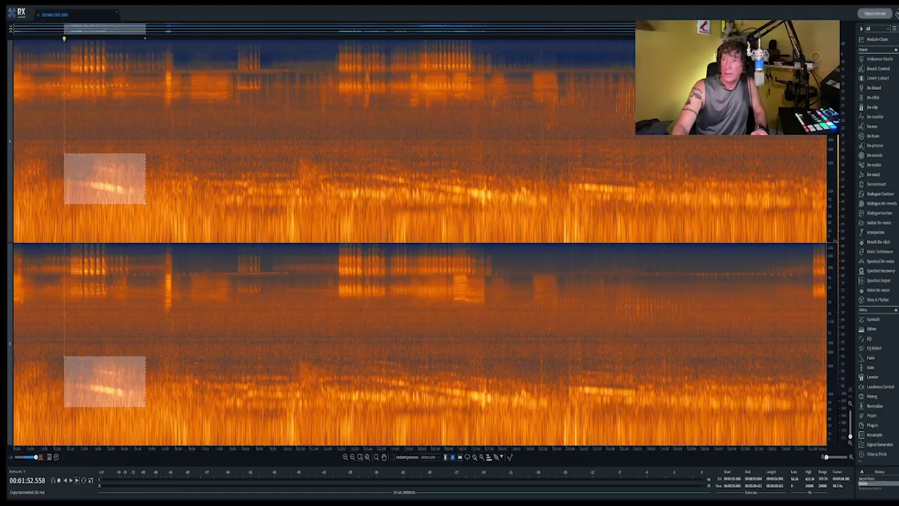
left_click(94, 142)
left_click_drag(95, 143, 118, 203)
key("space")
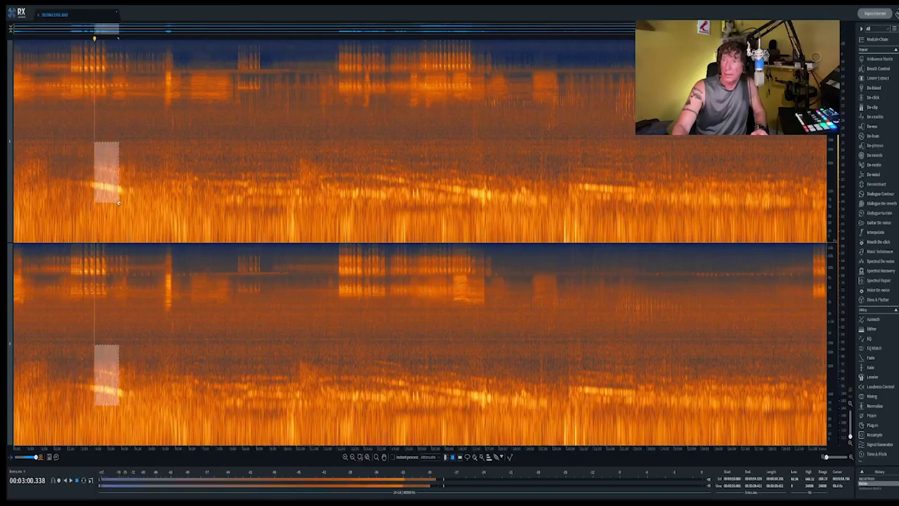
key("space")
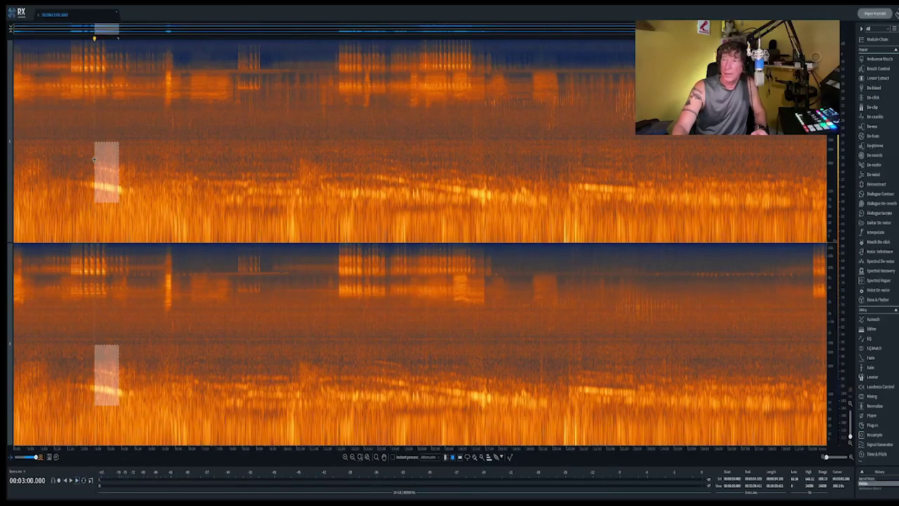
Paste the quiet background at 2:42, 2:30, 3:18 and 3:45
left_click(86, 142)
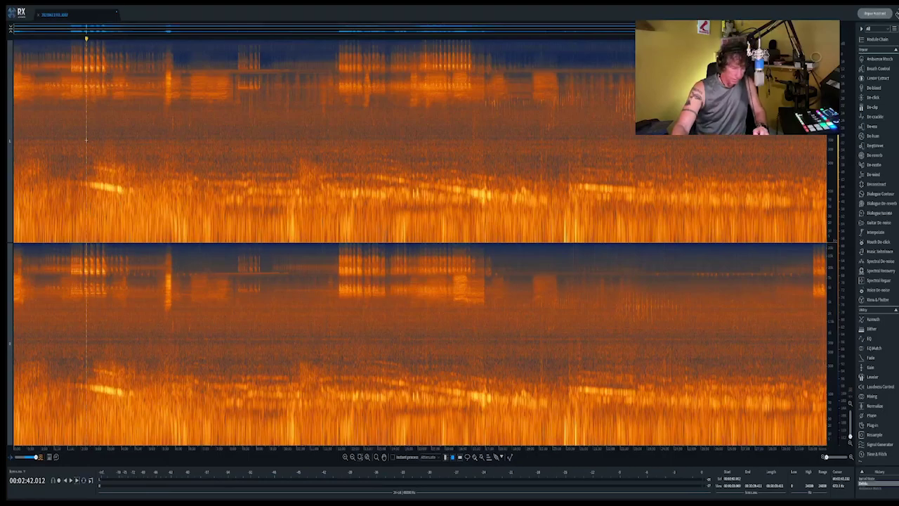
key("ctrl+f")
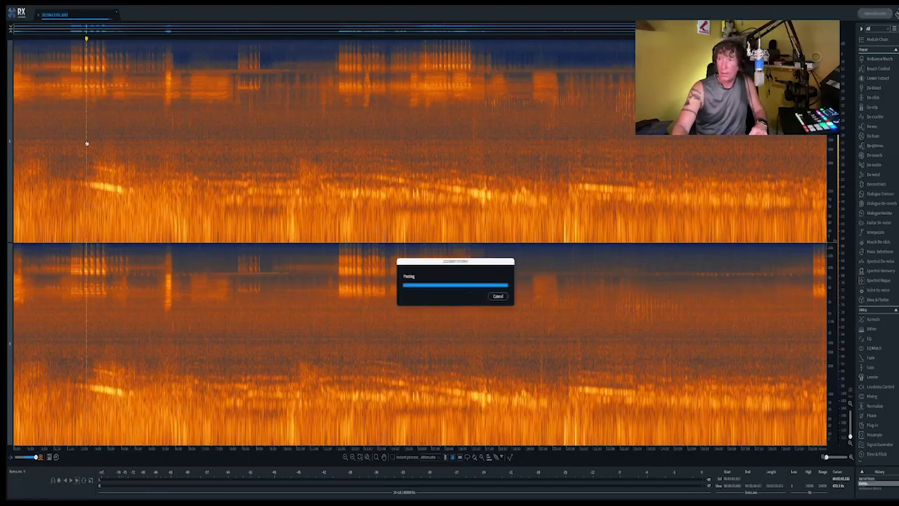
left_click(81, 128)
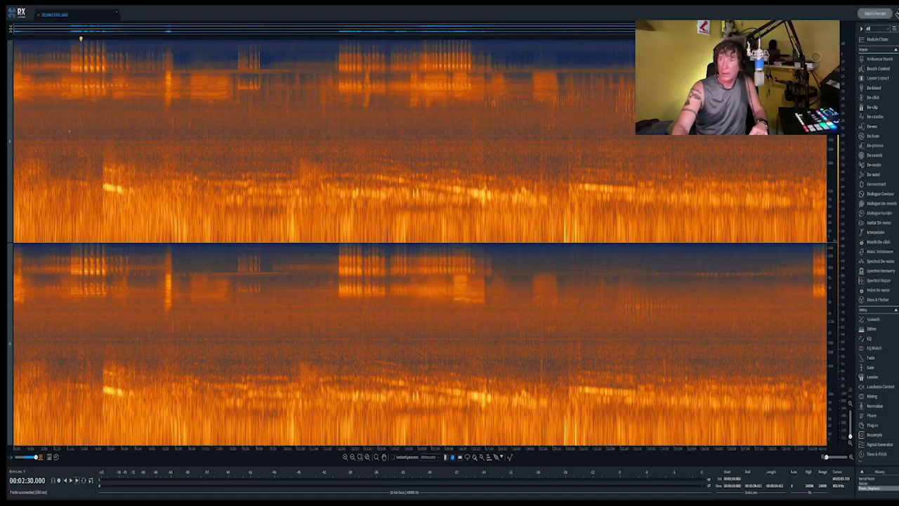
key("ctrl+f")
left_click(94, 123)
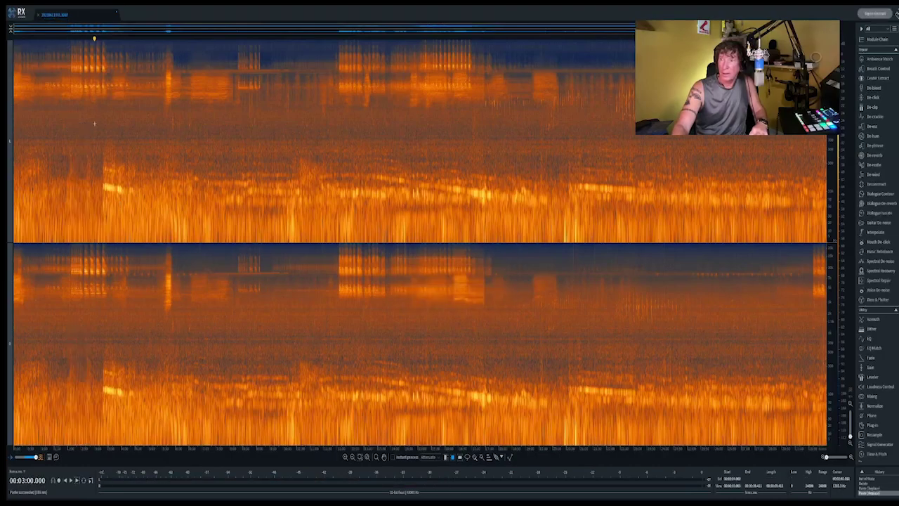
left_click(102, 136)
key("ctrl+f")
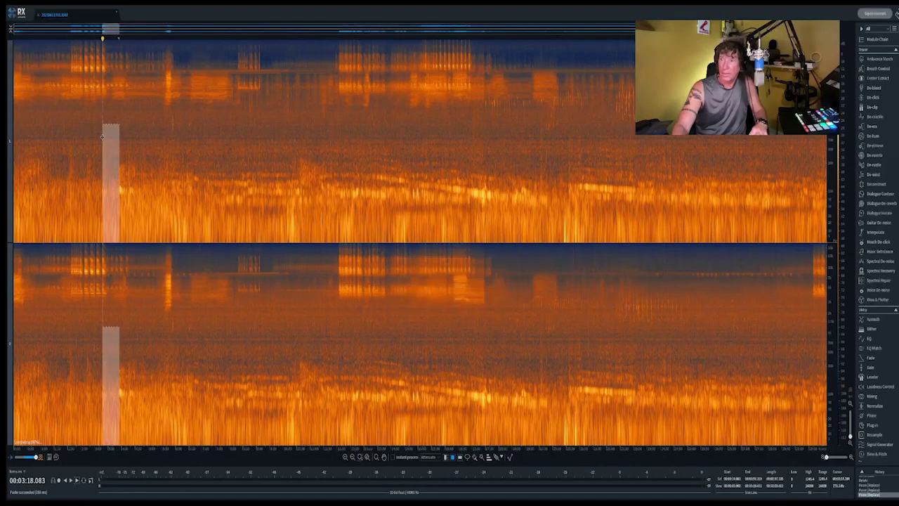
left_click(119, 144)
left_click(116, 142)
key("ctrl+f")
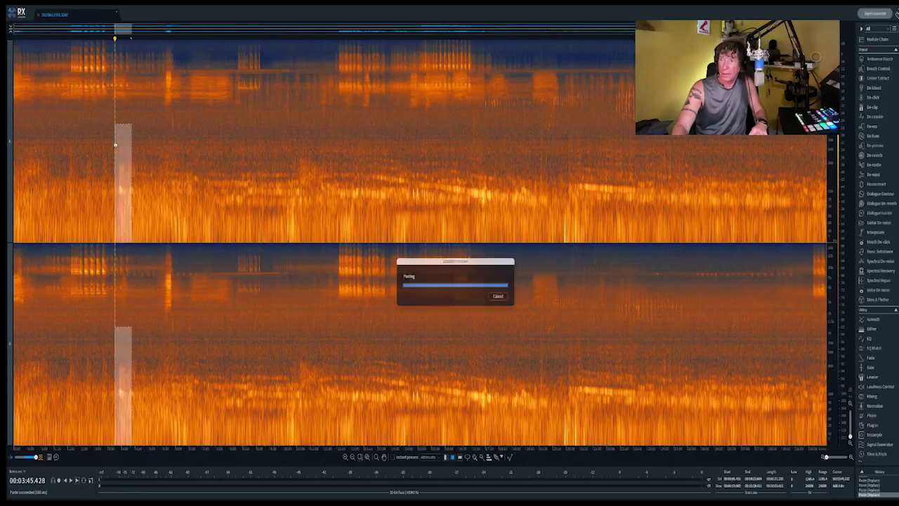
Paste it near 4:14 and at 4:41, then play back from about 2:11
left_click(139, 144)
left_click(128, 144)
key("ctrl+f")
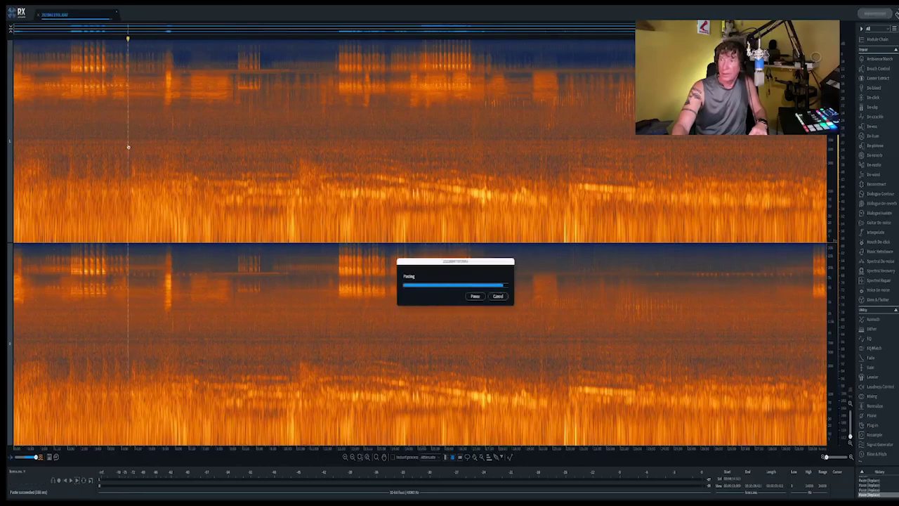
left_click(154, 144)
left_click(140, 147)
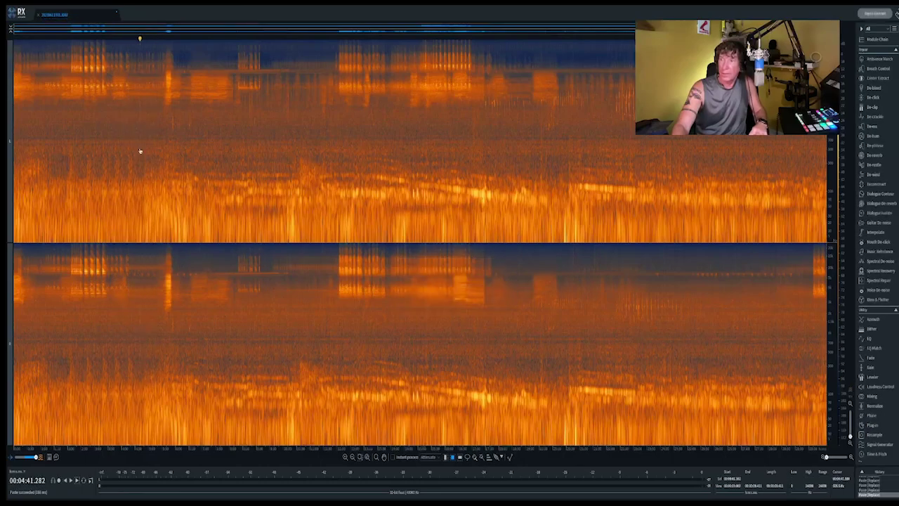
key("ctrl+f")
left_click(170, 144)
left_click(73, 133)
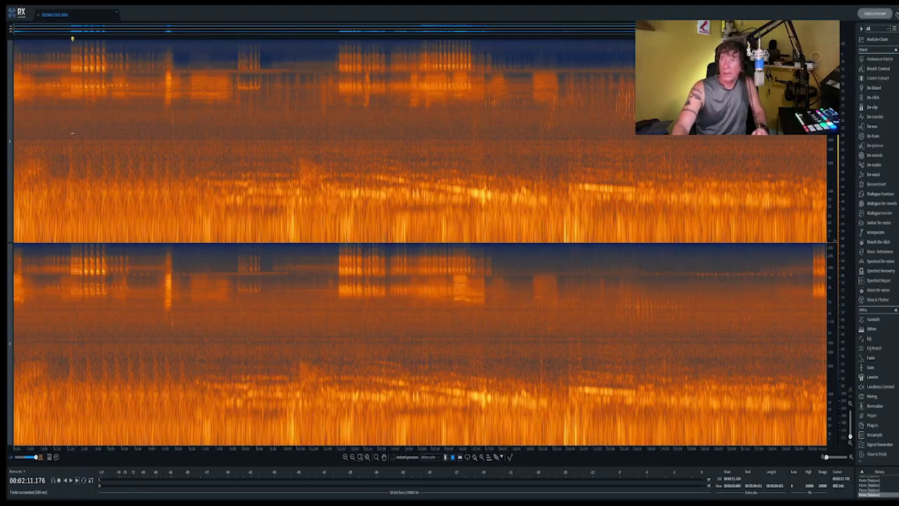
key("space")
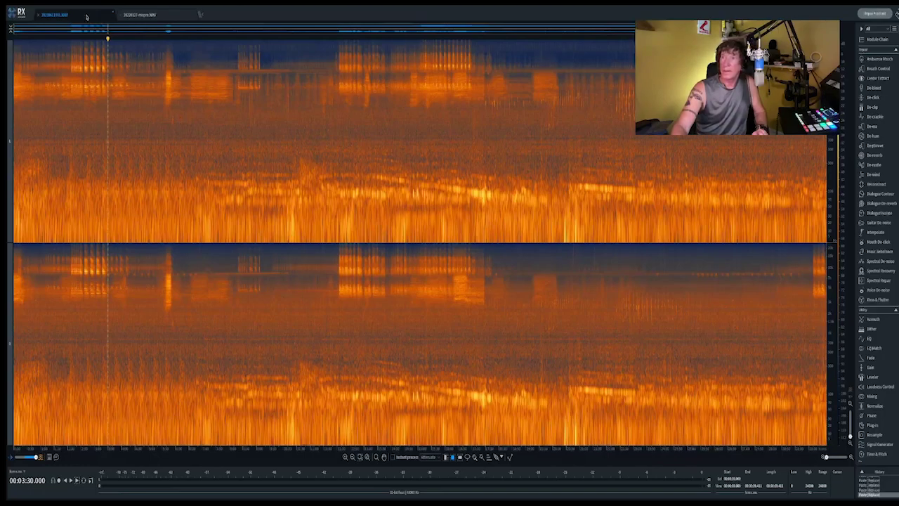
In the mixpre recording, audition the background at 12:15, 19:42, 22:00 and 32:14
left_click(133, 16)
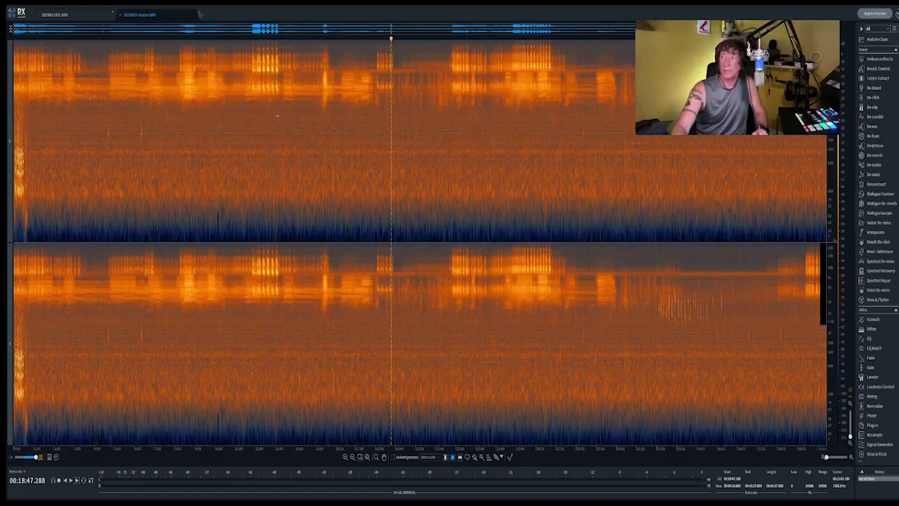
left_click(277, 115)
left_click(259, 111)
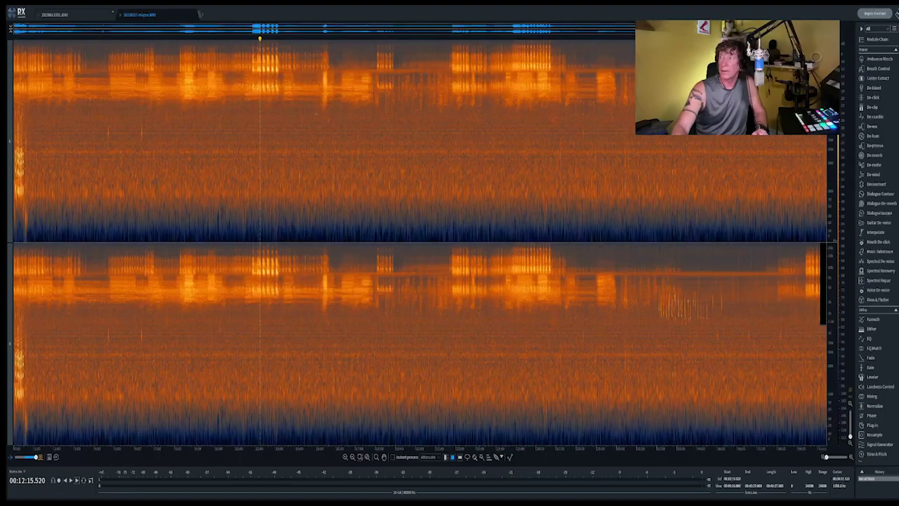
left_click(270, 112)
key("space")
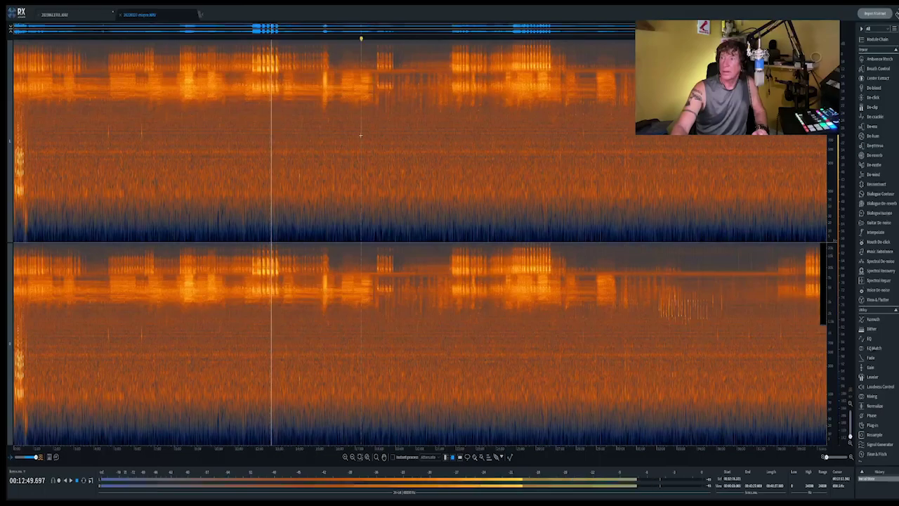
left_click(409, 131)
key("space")
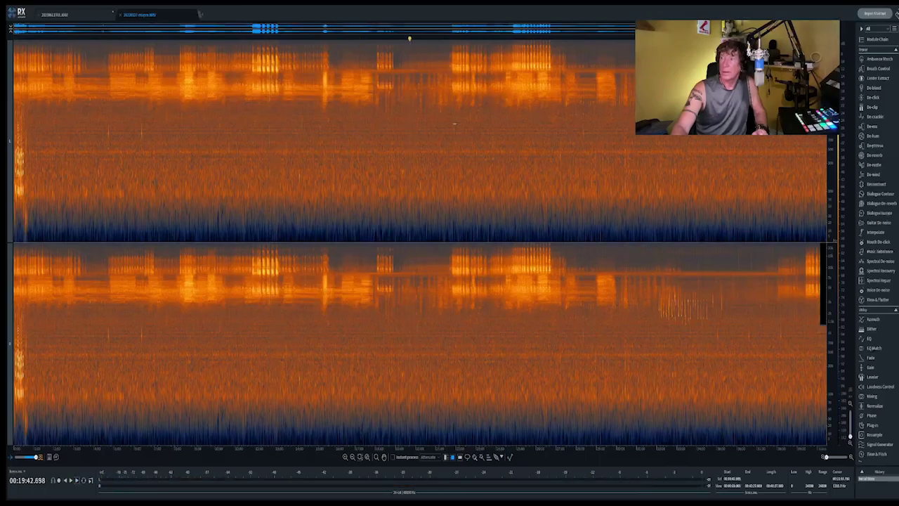
left_click(455, 123)
key("space")
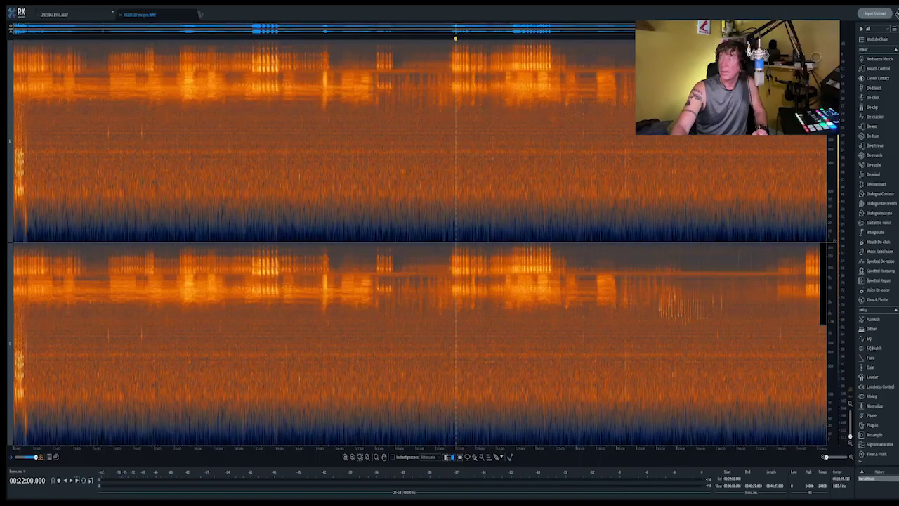
left_click(661, 127)
key("space")
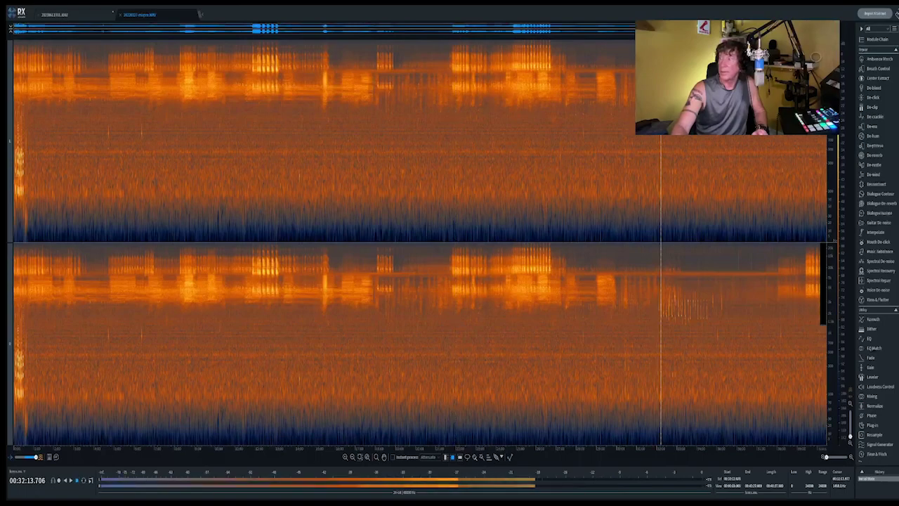
key("space")
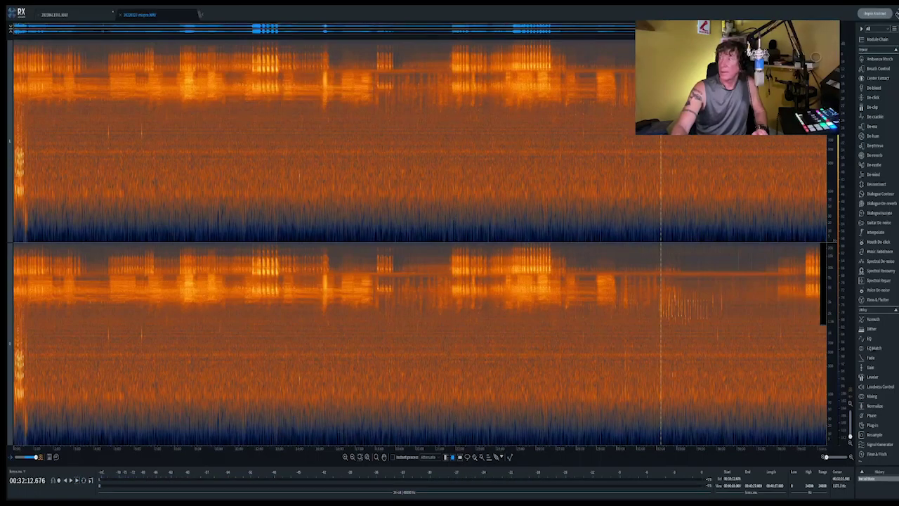
Select a quiet stretch near 32:14 in both channels and copy it
left_click_drag(663, 326, 711, 275)
right_click(682, 155)
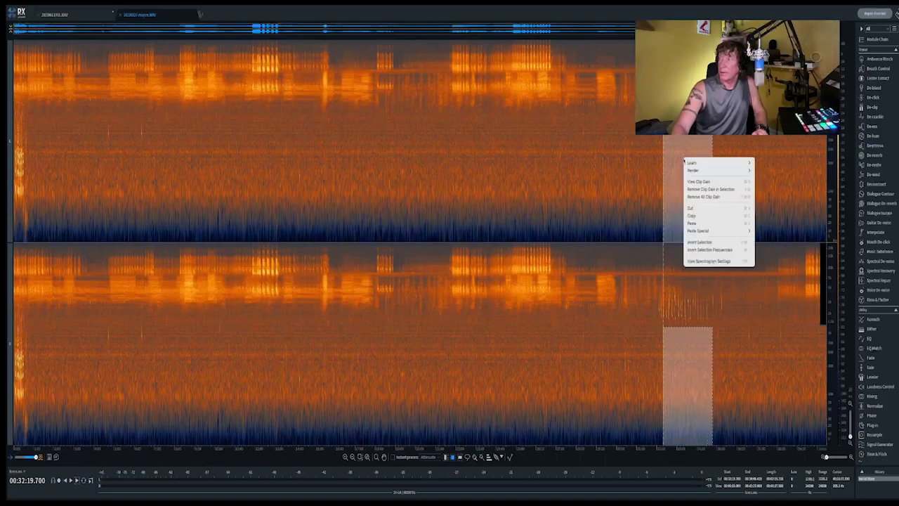
left_click(698, 209)
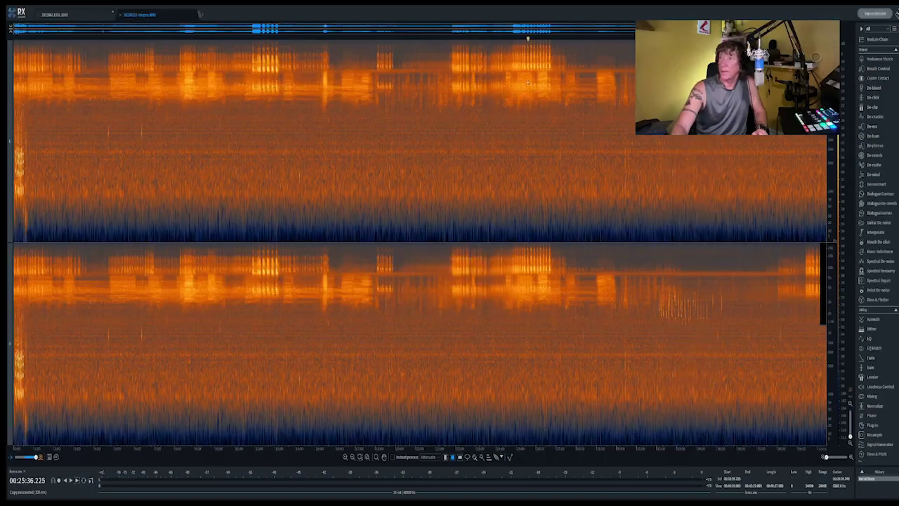
Back in the first recording, paste the background at 5:52 and 6:10, auditioning in between
left_click(100, 16)
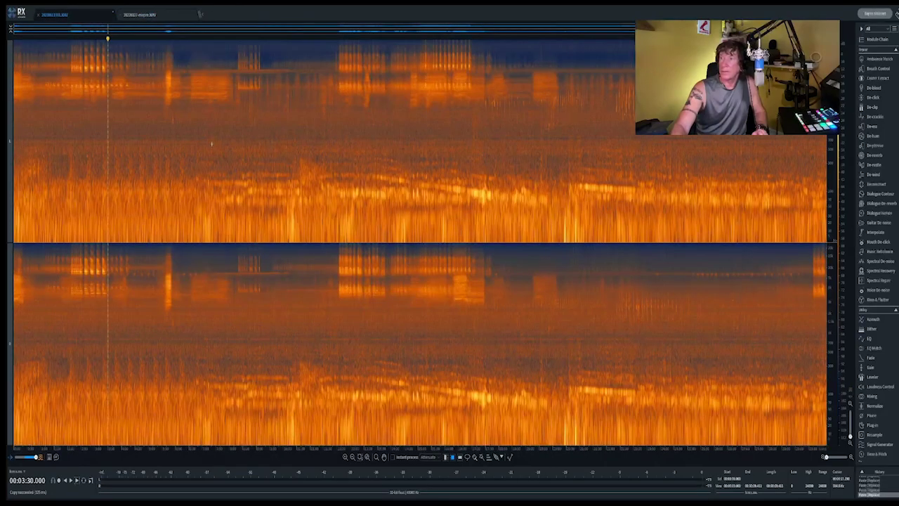
left_click(172, 167)
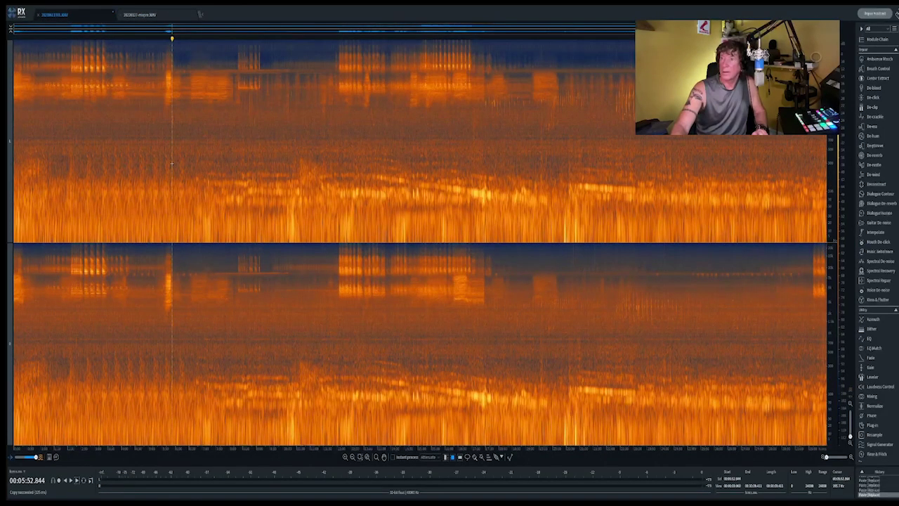
key("ctrl+v")
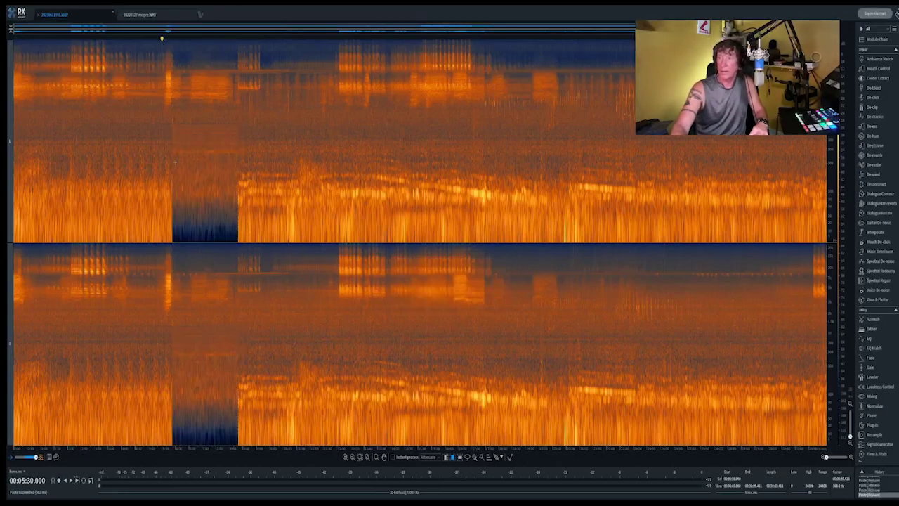
key("space")
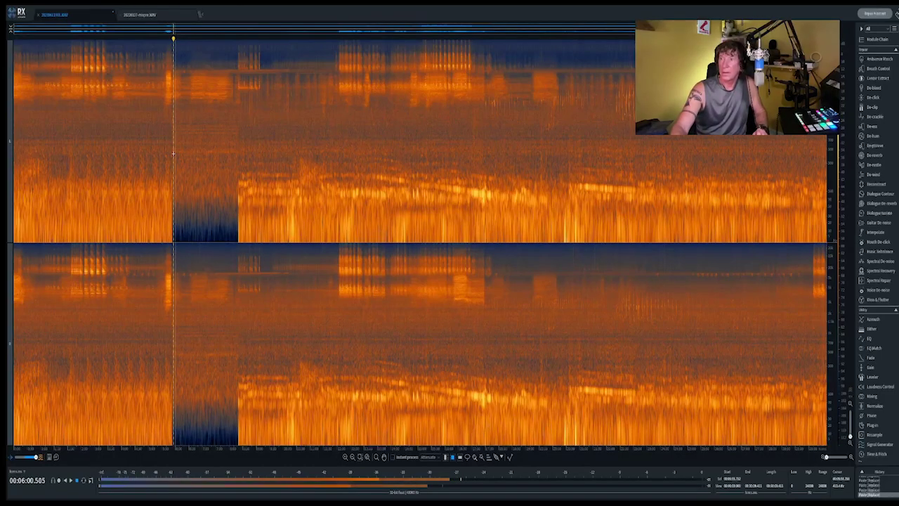
left_click(234, 143)
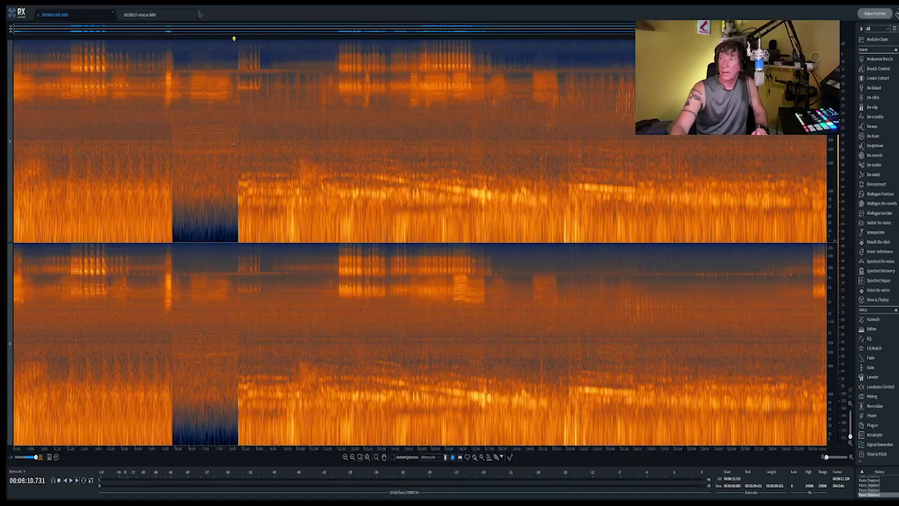
key("ctrl+v")
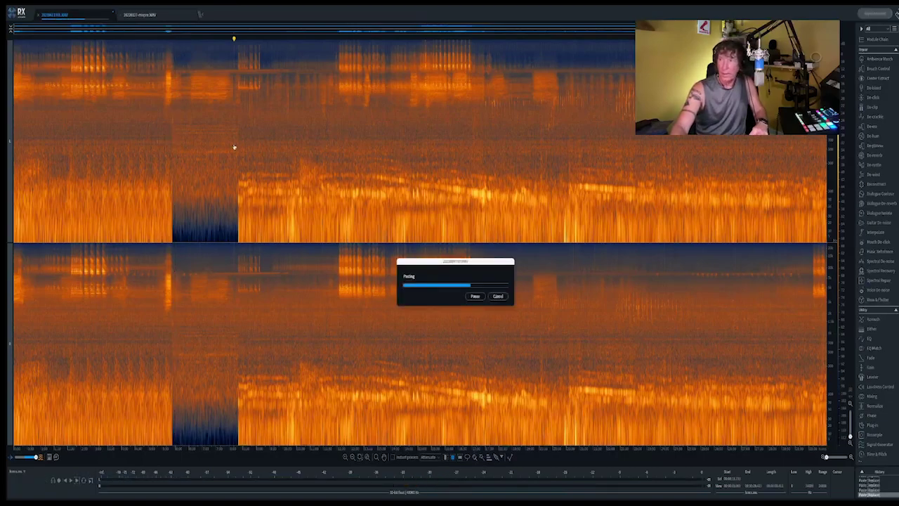
Paste the quiet background near 3:38 and at about 3:00
left_click(158, 135)
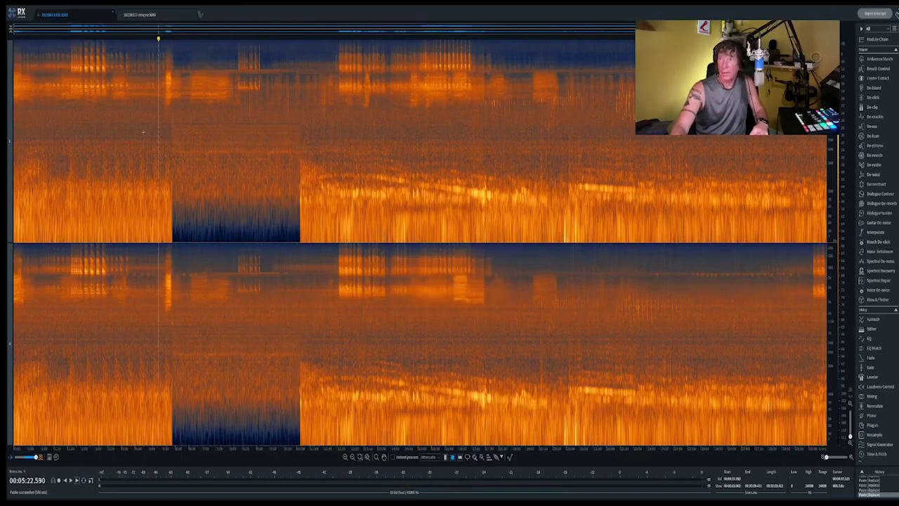
left_click(111, 129)
key("ctrl+v")
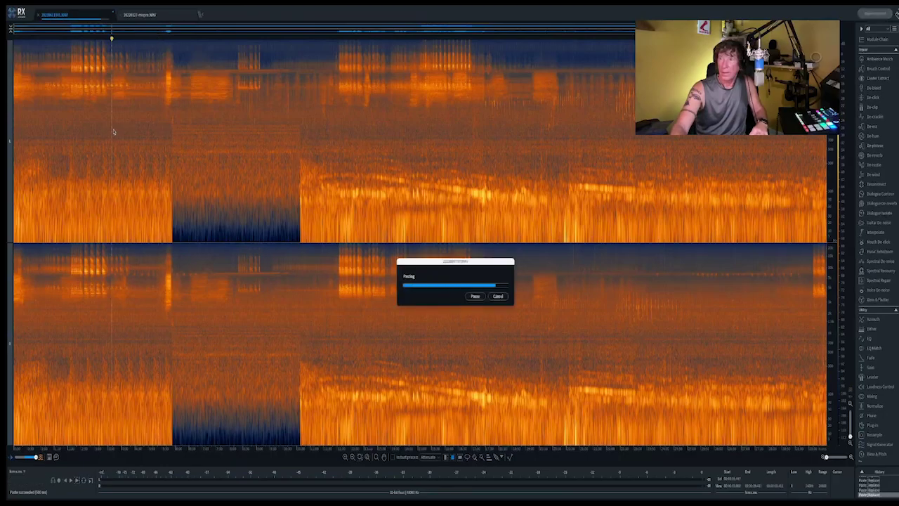
left_click(93, 125)
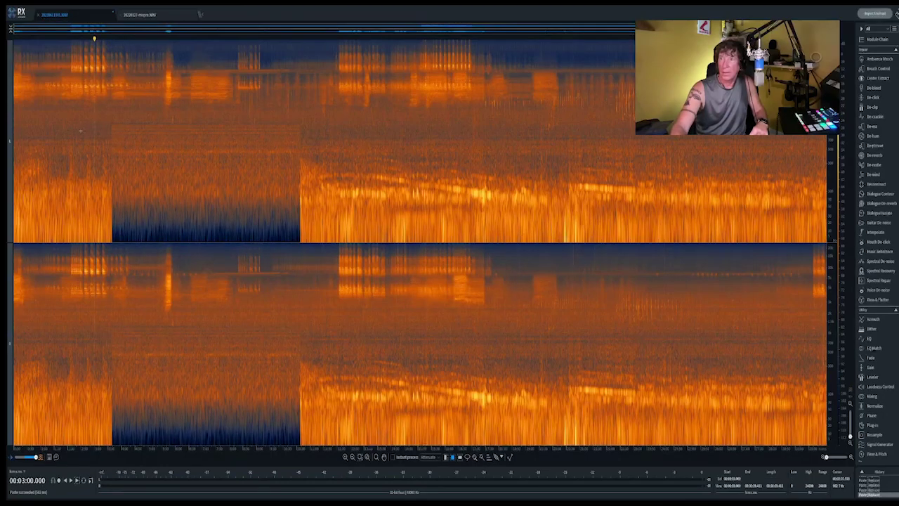
left_click(79, 130)
key("ctrl+v")
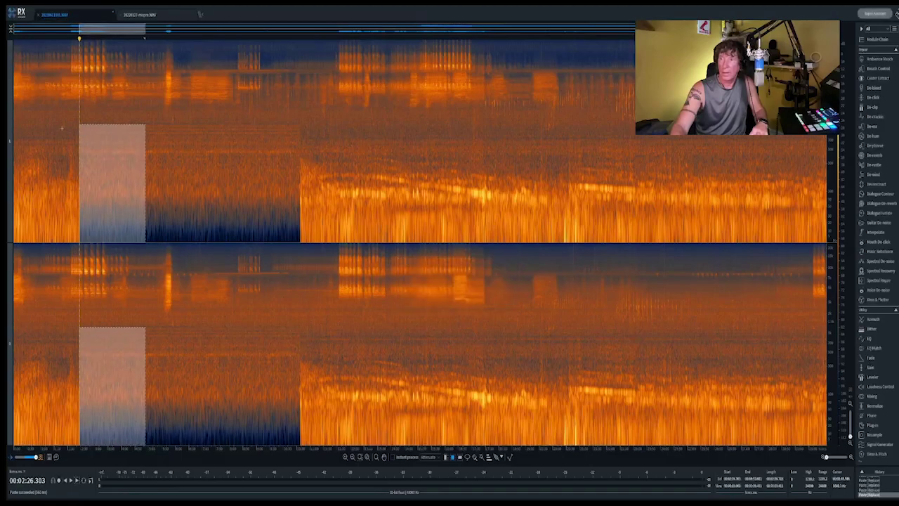
Paste it further toward 0:53, then play back from about 10:08
left_click(62, 128)
left_click(45, 132)
key("ctrl+v")
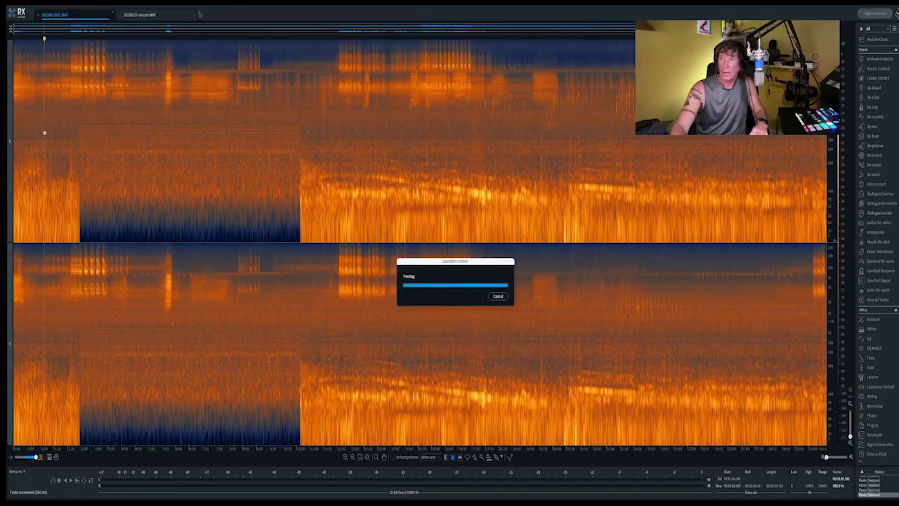
left_click(38, 128)
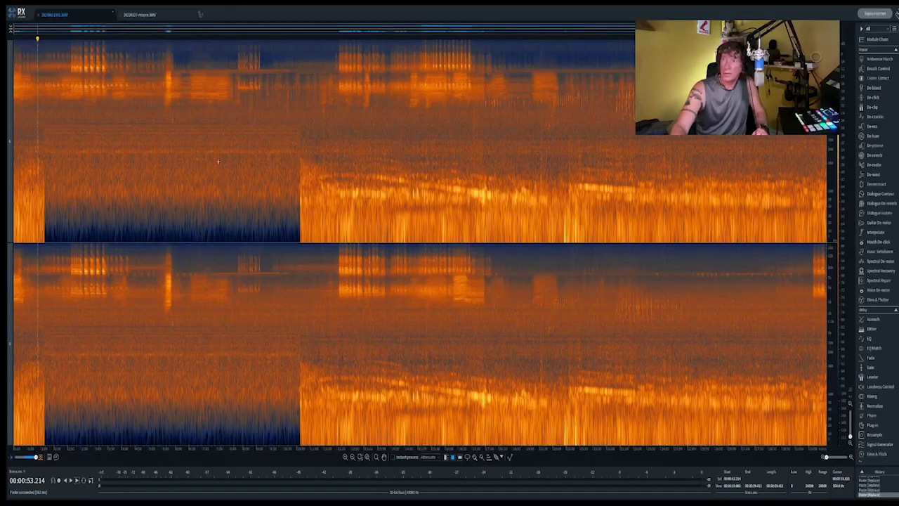
left_click(287, 120)
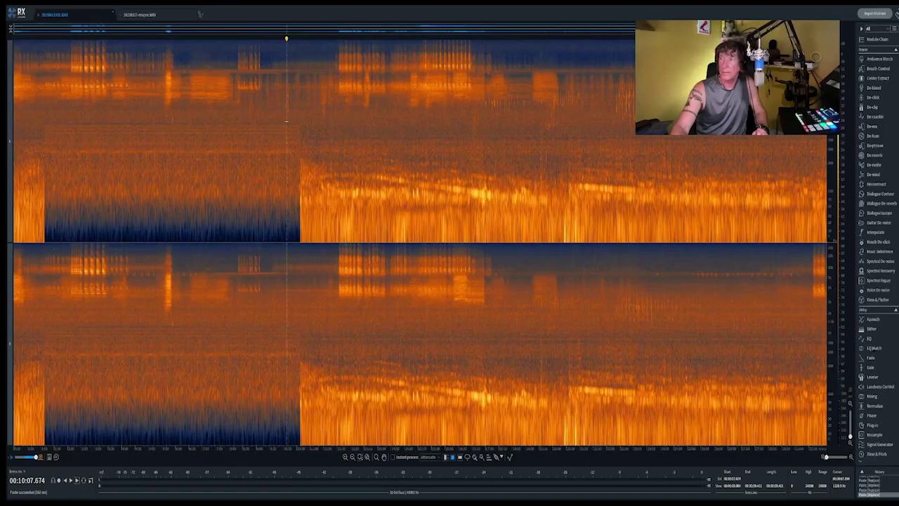
key("space")
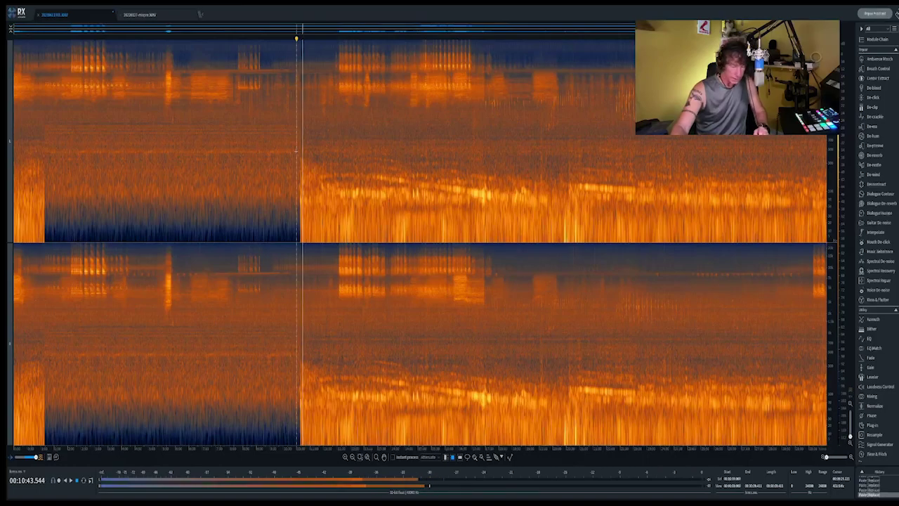
Paste the quiet background again at about 10:43
key("ctrl+v")
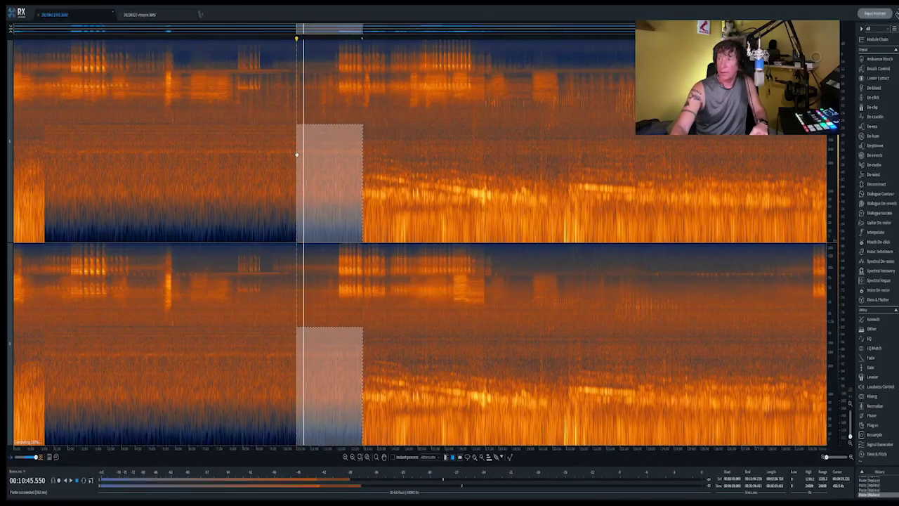